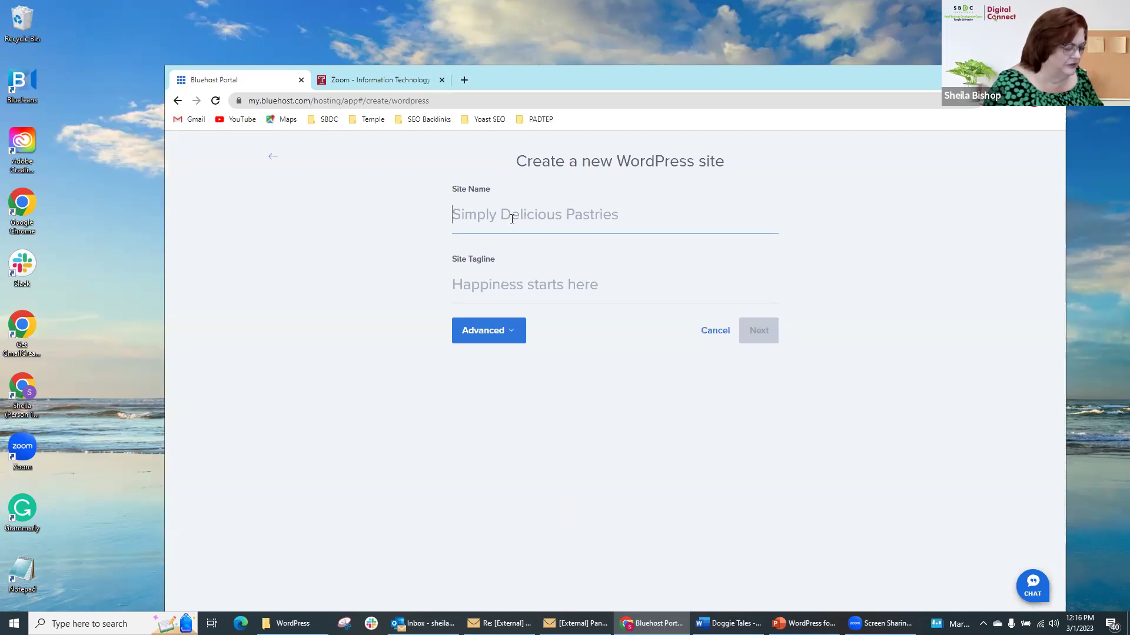
# - Name the new WordPress site "beqwebinar", leave the tagline empty, and continue to the domain setup
pyautogui.write('beq')
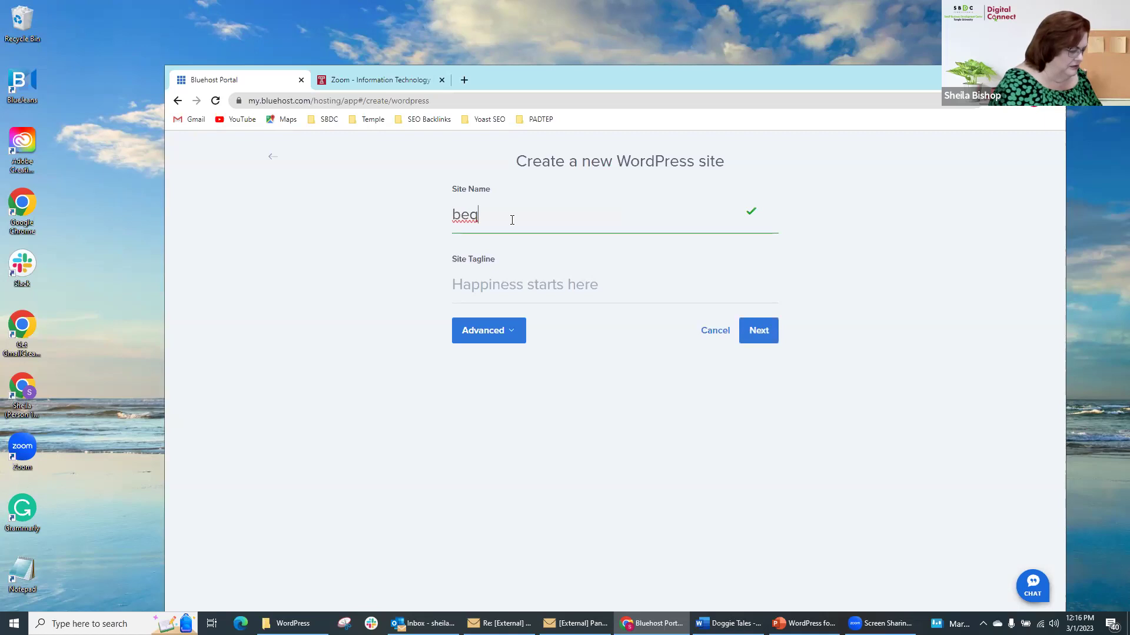
pyautogui.write('webinar')
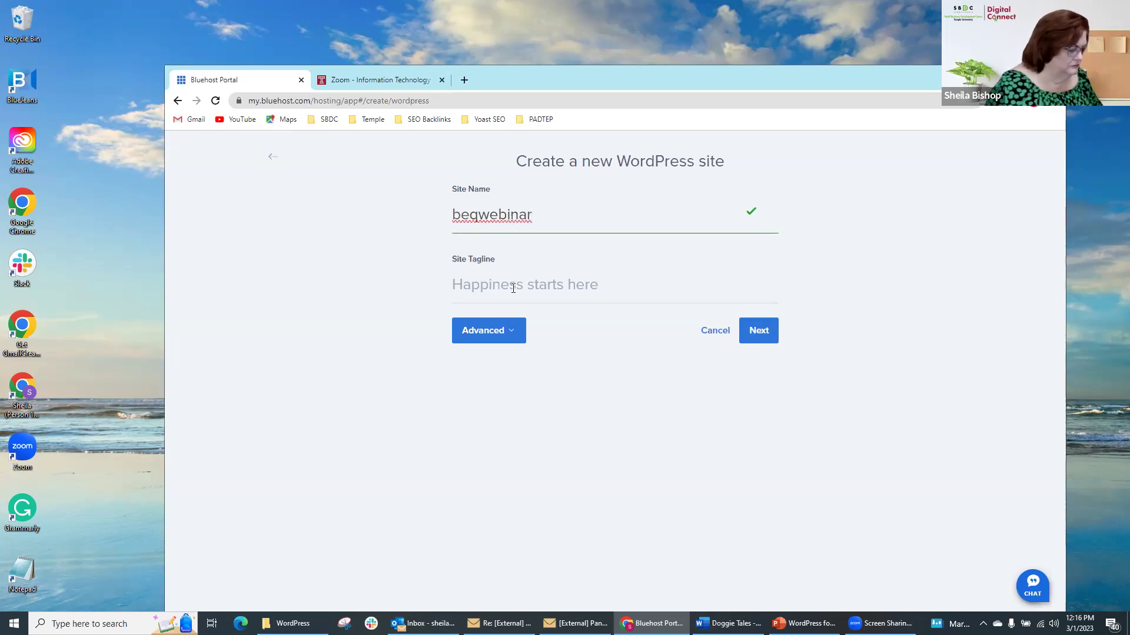
pyautogui.click(758, 330)
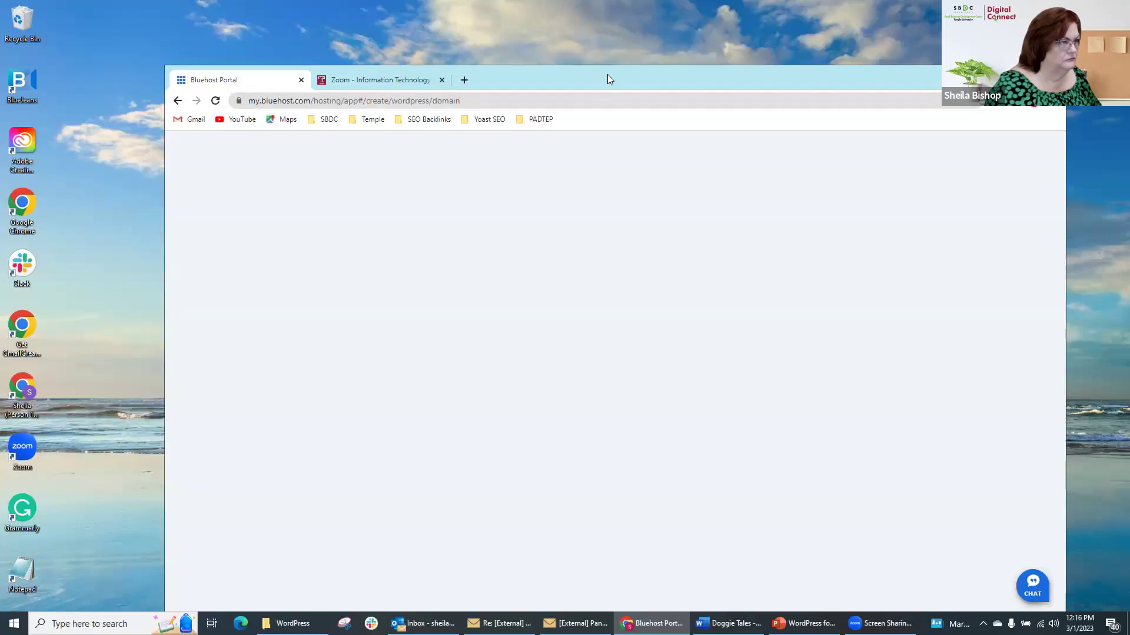
# - Reposition the browser window and reload the blank WordPress domain setup page from its existing address
pyautogui.moveTo(603, 69); pyautogui.dragTo(572, 41)
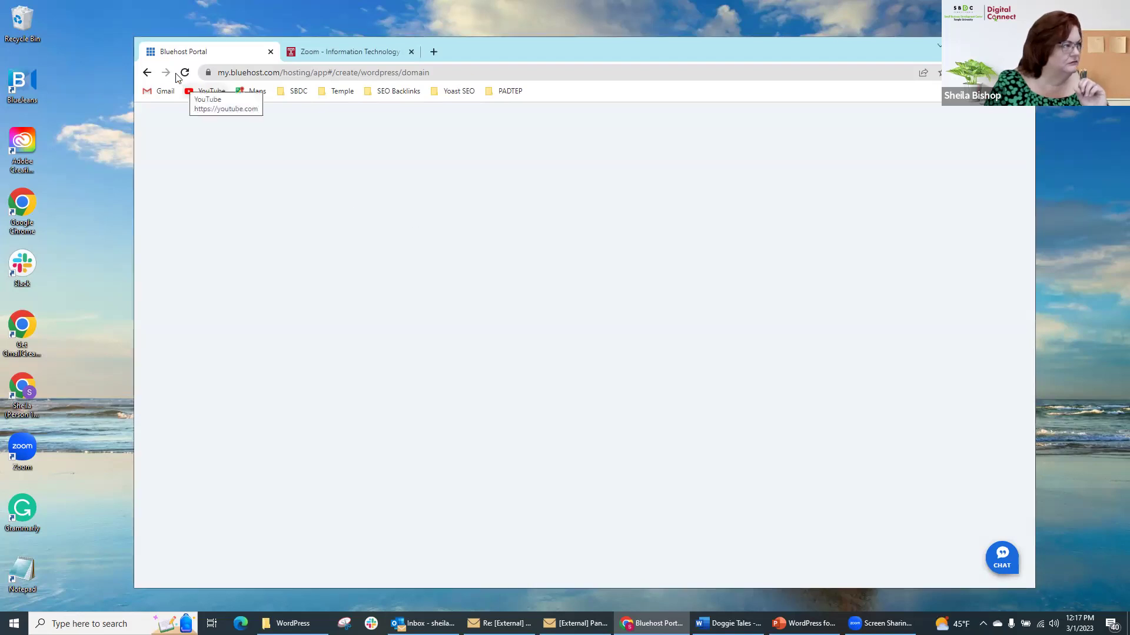
pyautogui.click(465, 73)
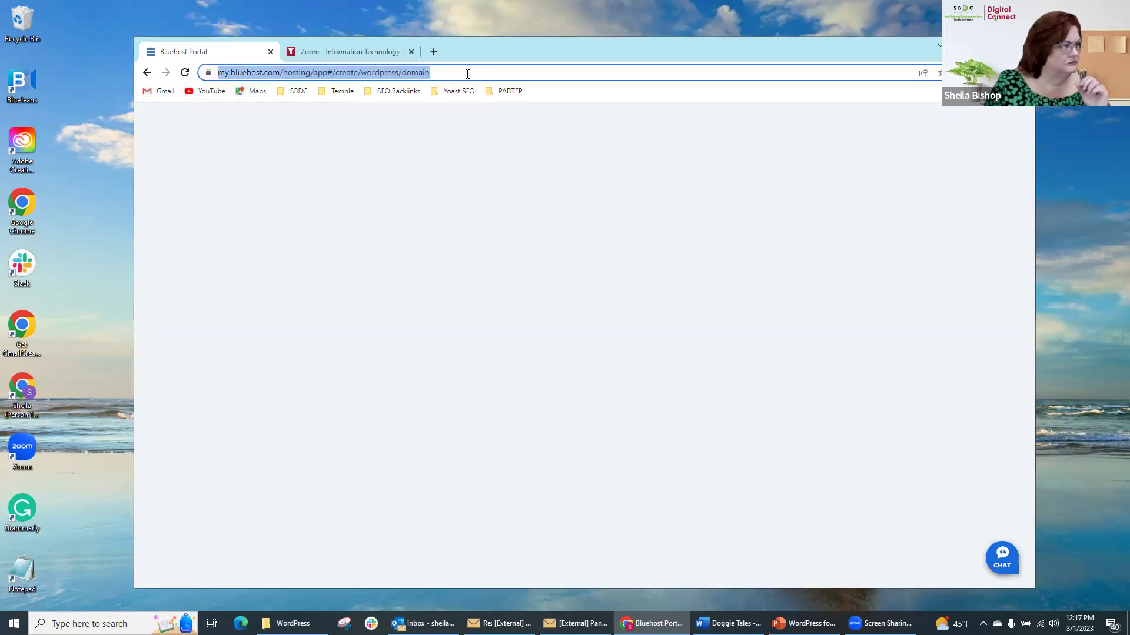
pyautogui.click(468, 73)
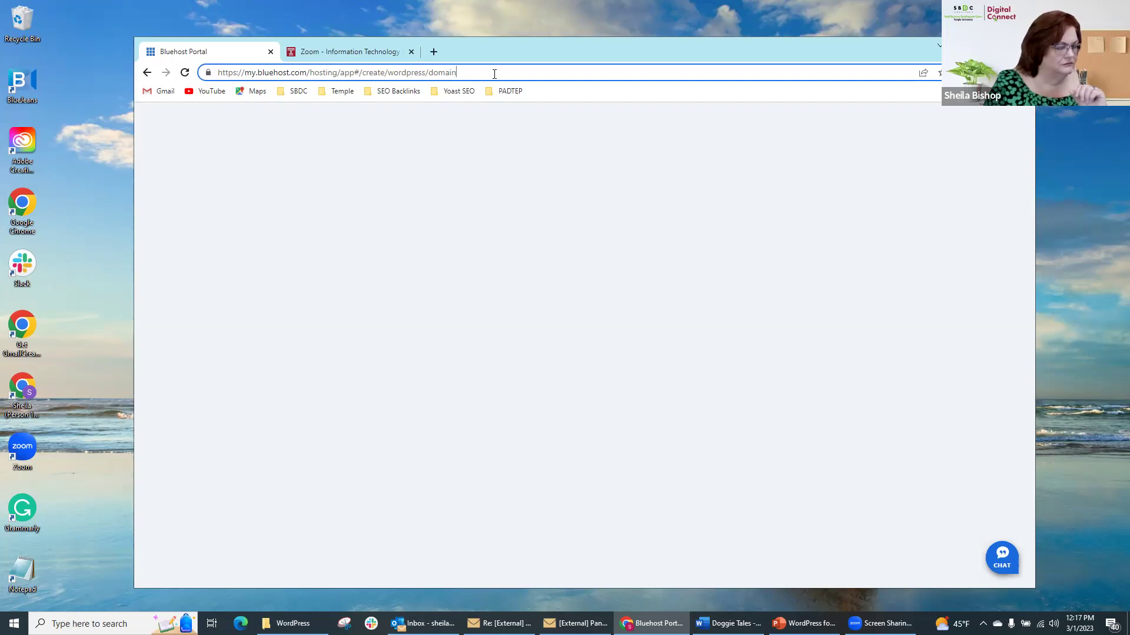
pyautogui.press('Return')
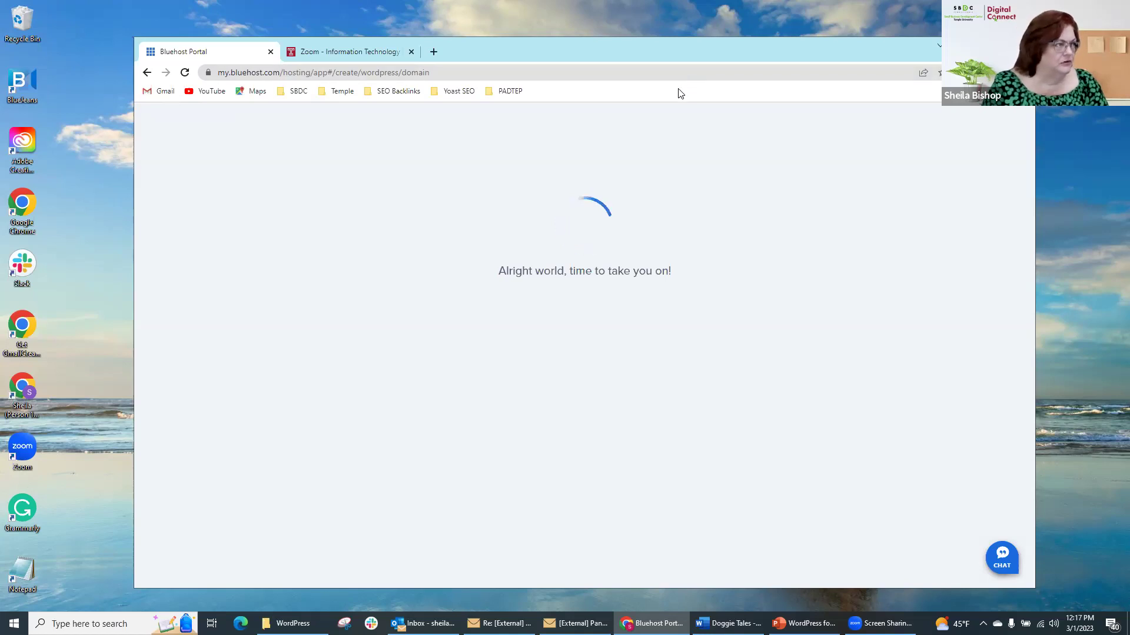
# - Open wordpress.com in a new browser tab
pyautogui.click(436, 56)
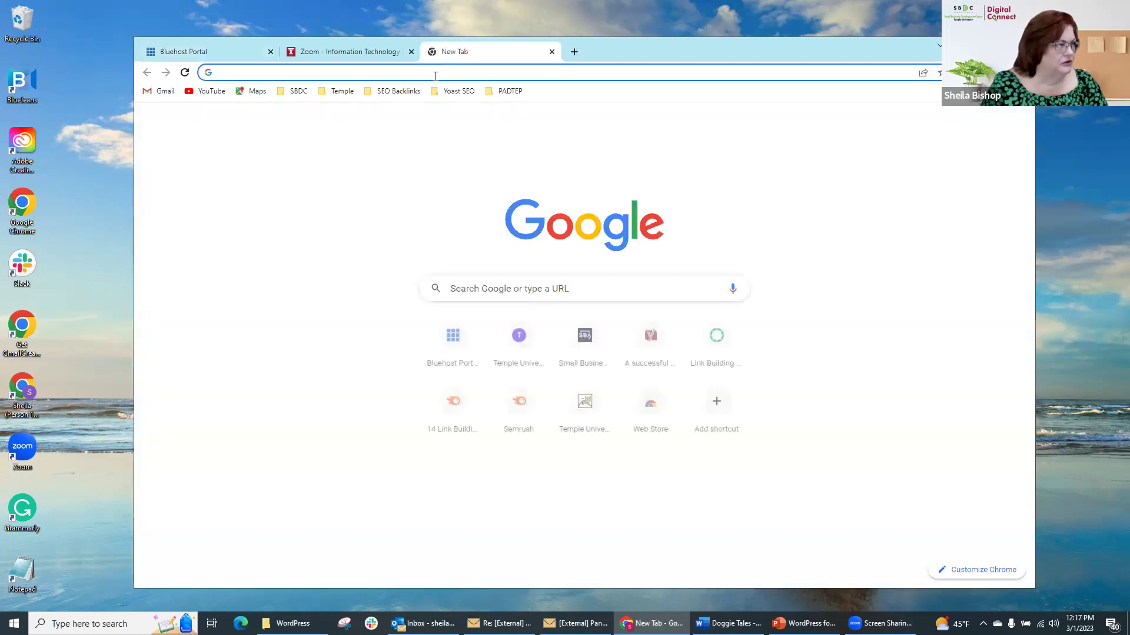
pyautogui.write('wor')
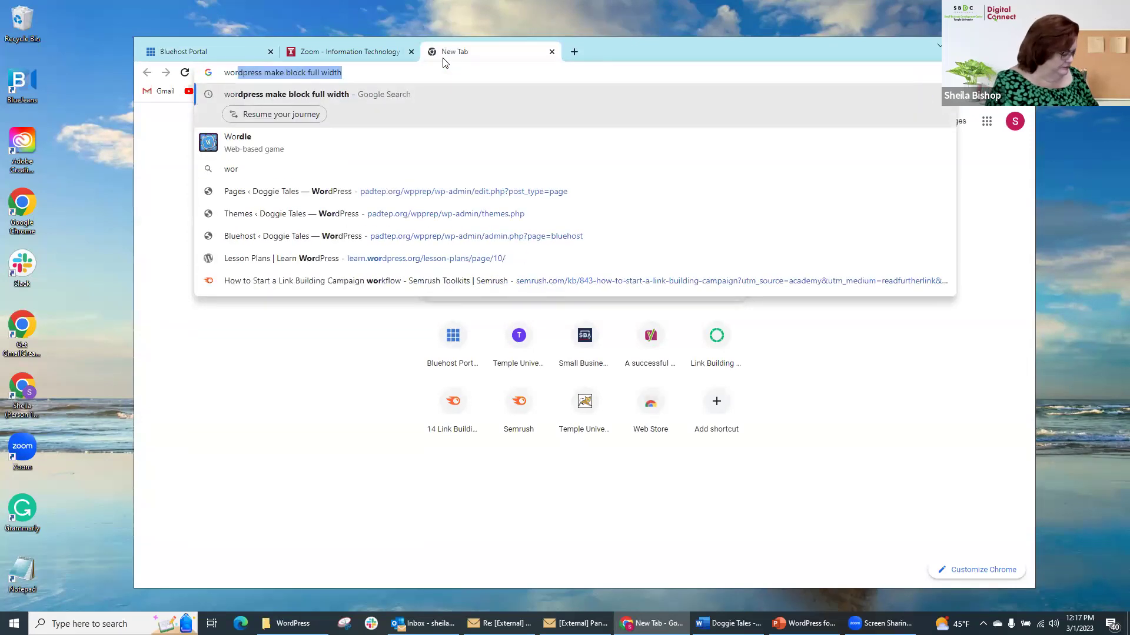
pyautogui.write('dpres')
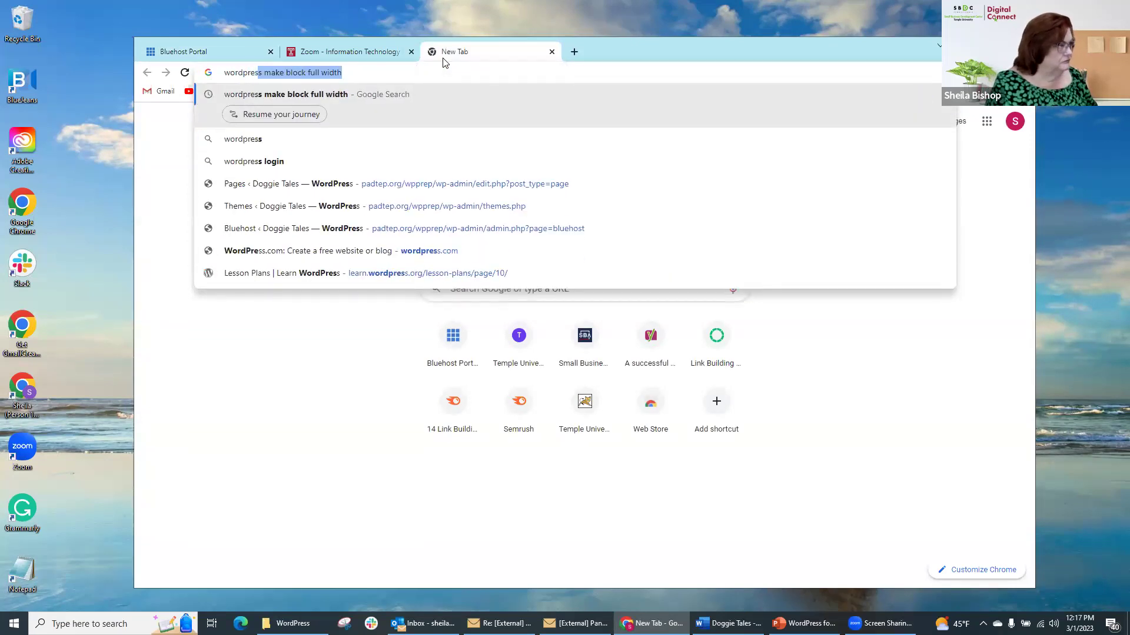
pyautogui.write('s.com')
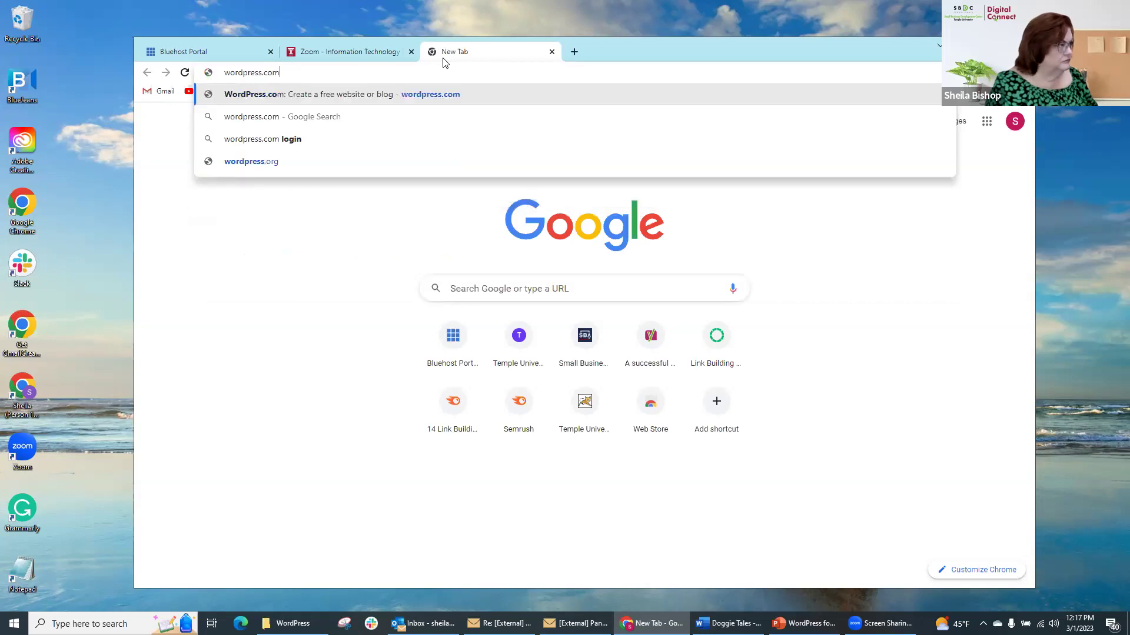
pyautogui.press('Return')
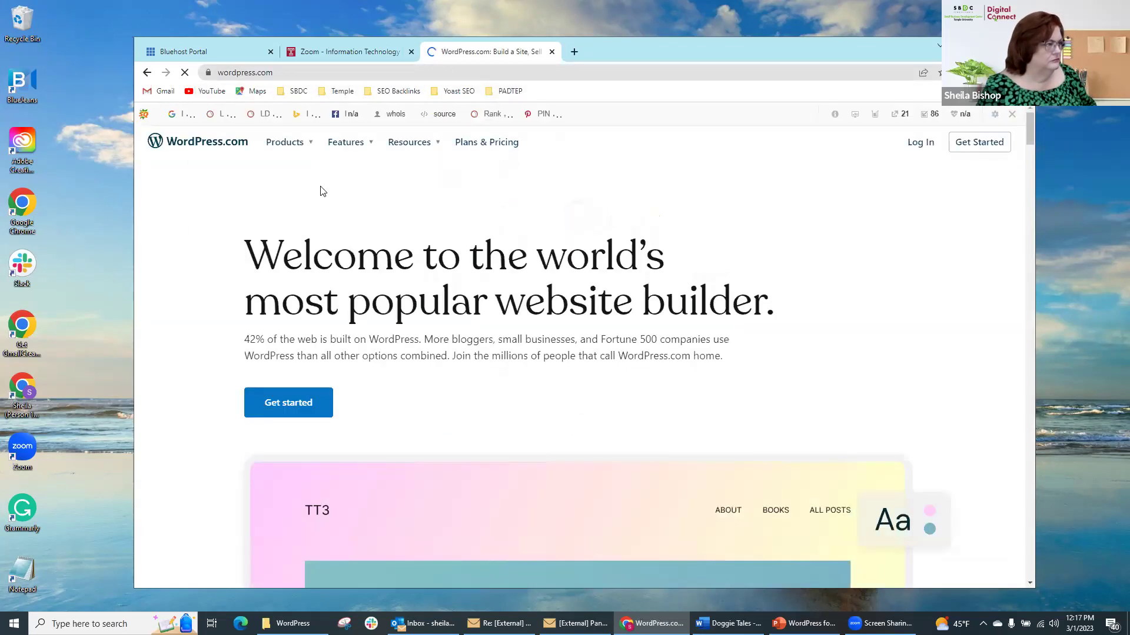
# - Open the WordPress.com Learn page from the site's resources and review its webinar and course offerings
pyautogui.moveTo(397, 145)
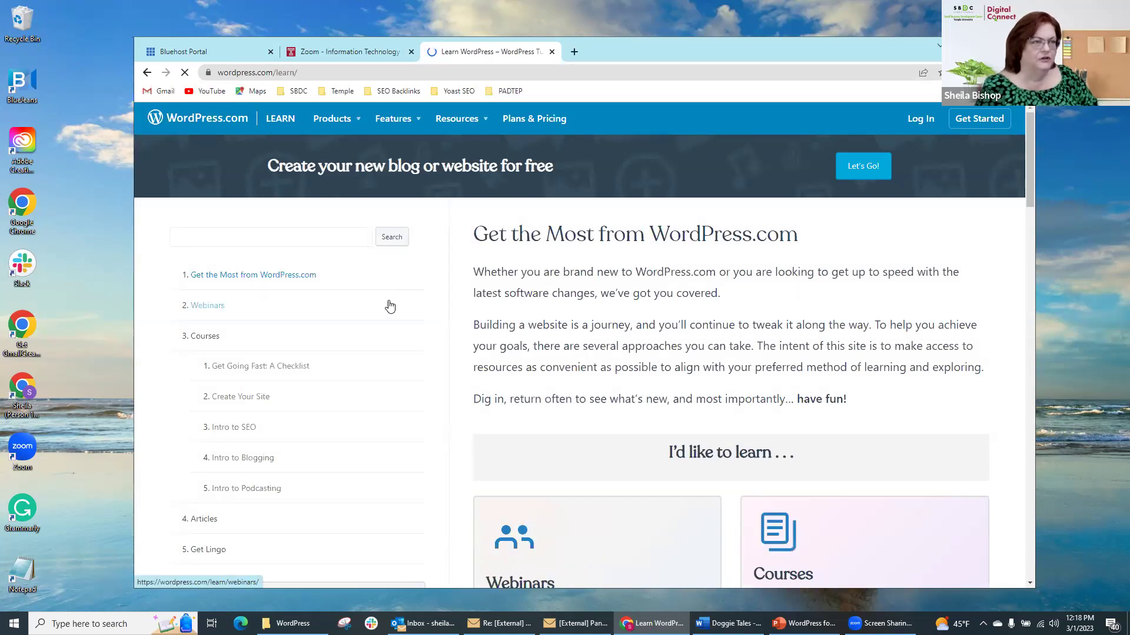
pyautogui.scroll(-1, 389, 306)
pyautogui.scroll(-5, 389, 306)
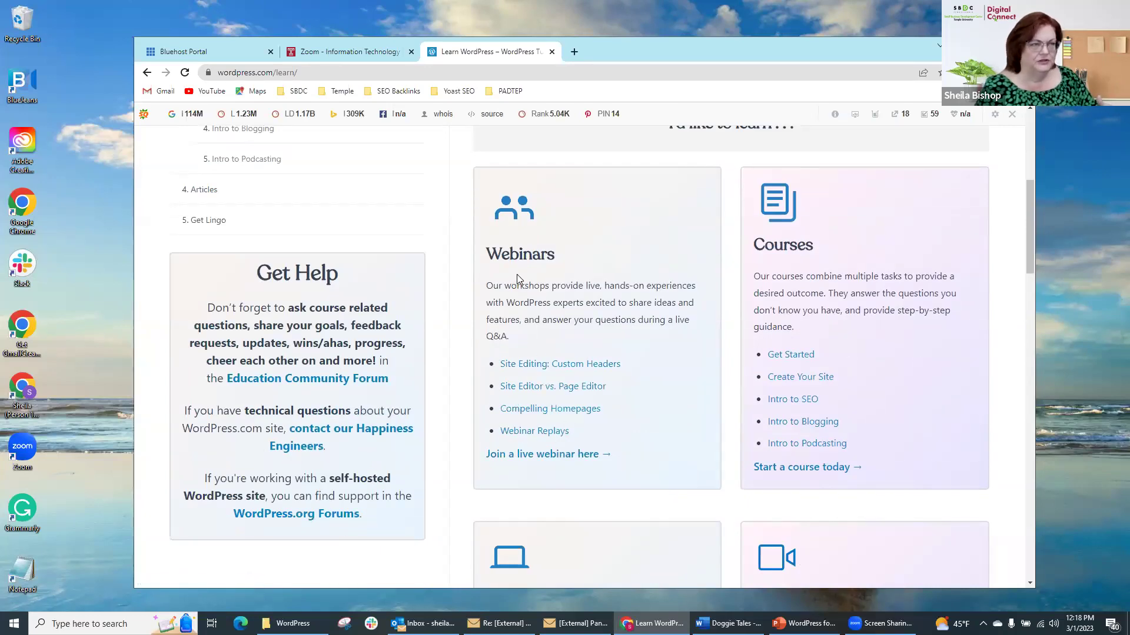
pyautogui.scroll(3, 525, 285)
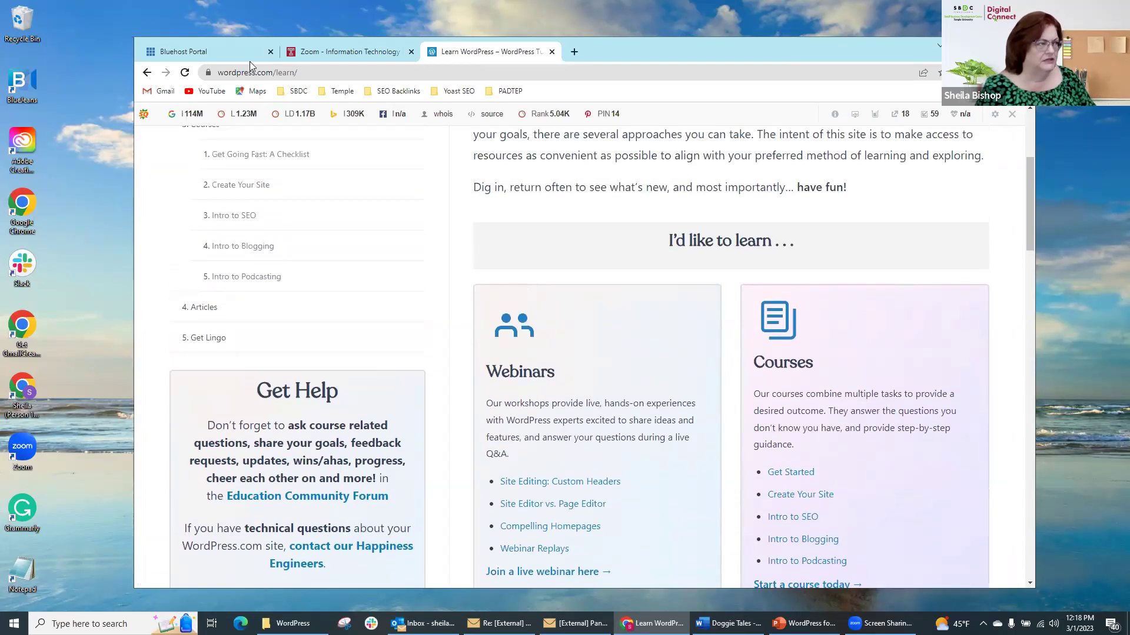
# - Return to the Bluehost domain setup page to check its loading progress and reposition the browser window
pyautogui.click(227, 60)
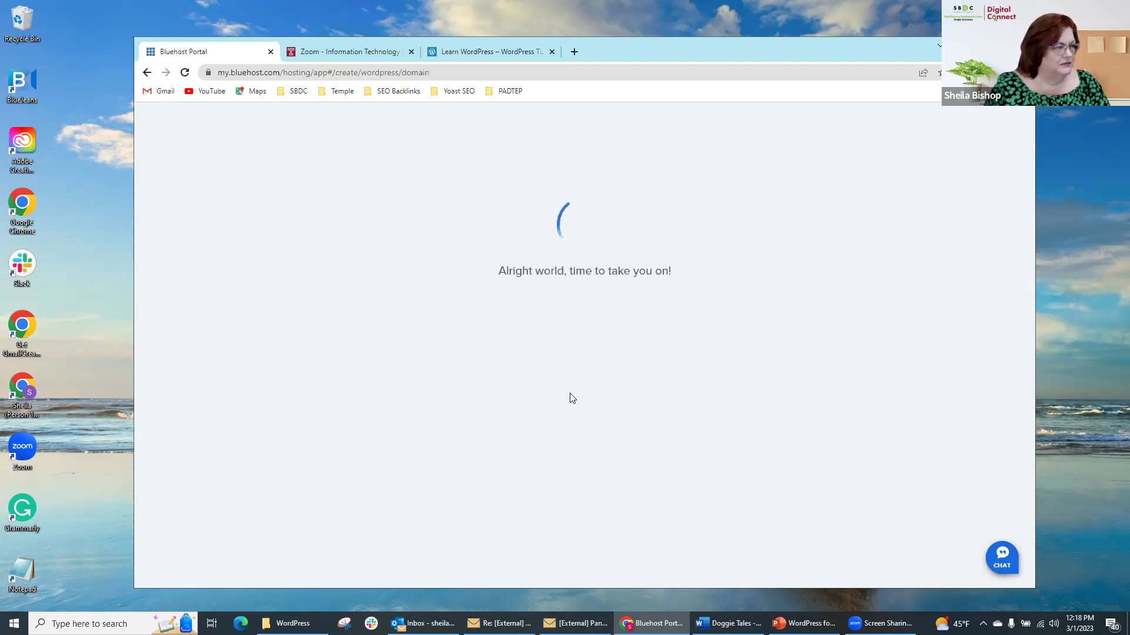
pyautogui.moveTo(708, 49); pyautogui.dragTo(660, 61)
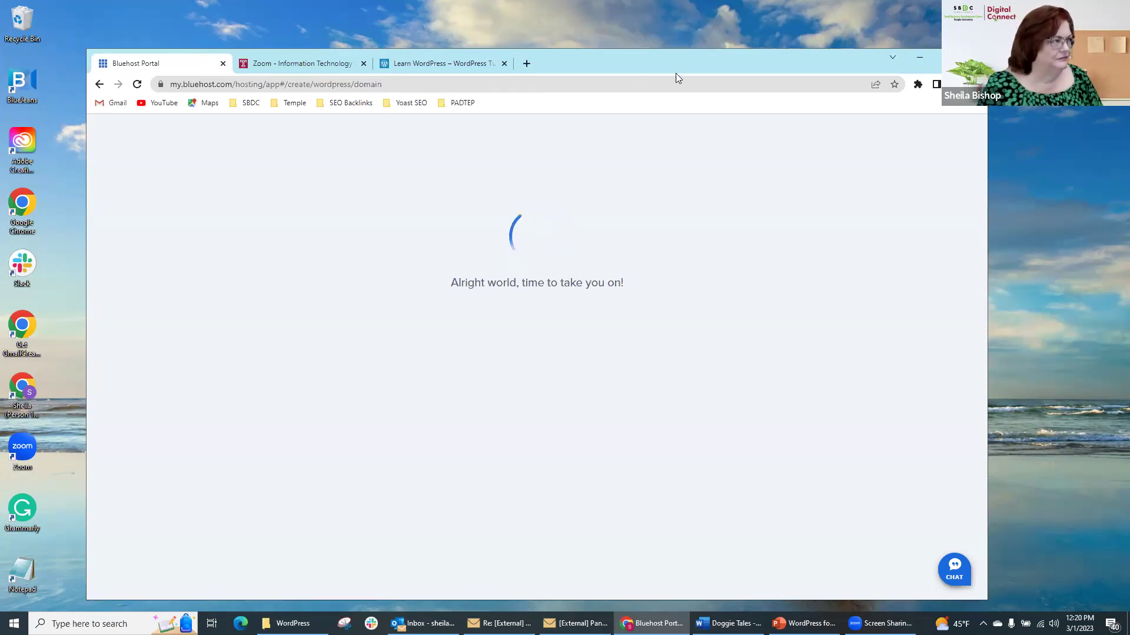
pyautogui.moveTo(676, 73); pyautogui.dragTo(598, 58)
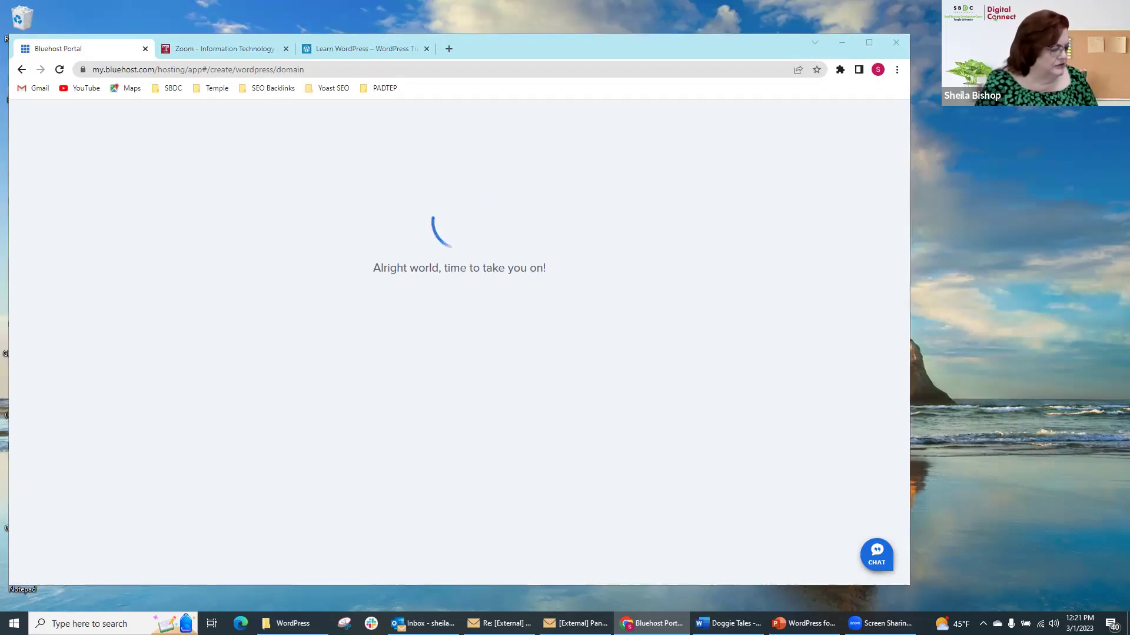
pyautogui.hotkey('alt', 'Tab')
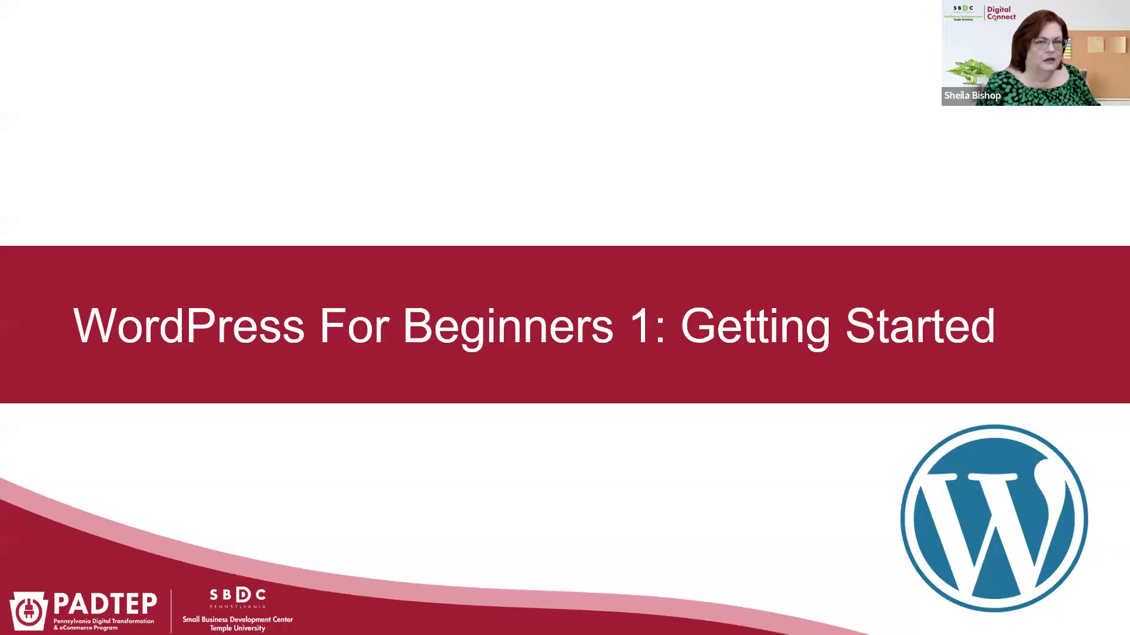
pyautogui.press('Right')
pyautogui.press('Right')
pyautogui.press('Right')
pyautogui.press('Left')
pyautogui.press('Right')
pyautogui.press('Right')
pyautogui.press('Right')
pyautogui.press('Right')
pyautogui.press('Right')
pyautogui.press('Right')
pyautogui.press('Right')
pyautogui.press('Right')
pyautogui.press('Right')
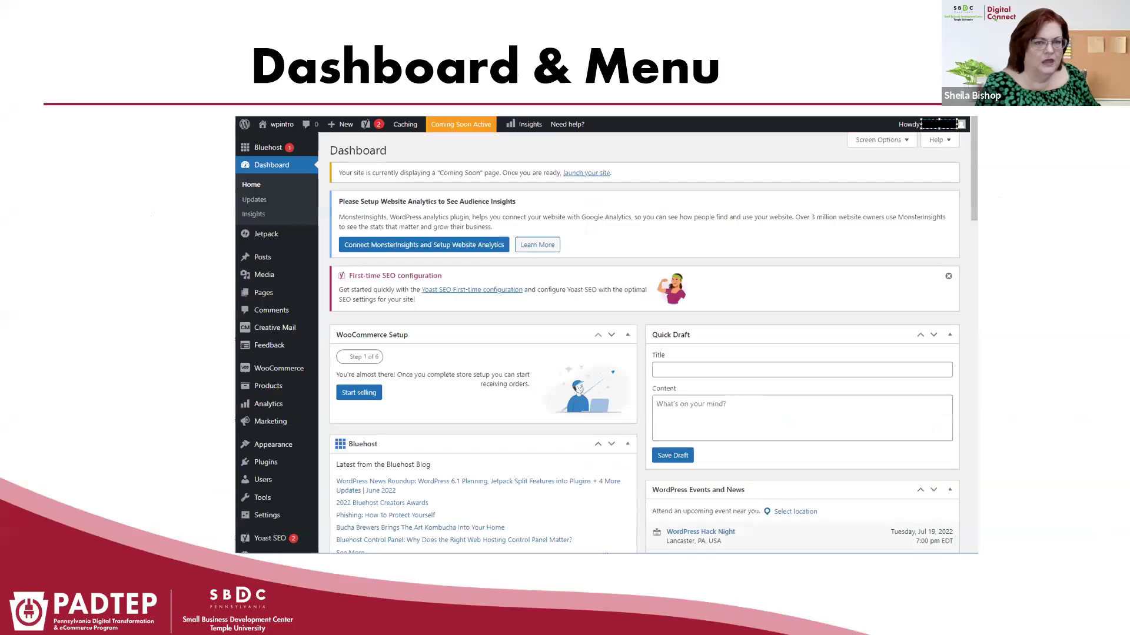
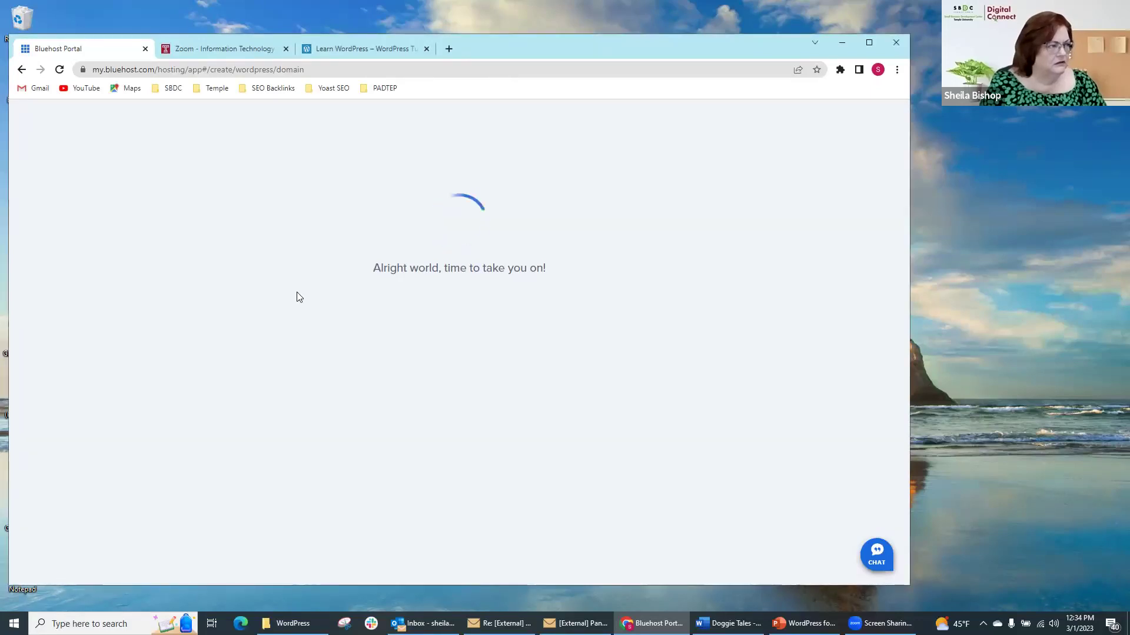
# - Close the Bluehost portal page and switch to the WordPress for Beginners presentation in PowerPoint
pyautogui.hotkey('ctrl', 'w')
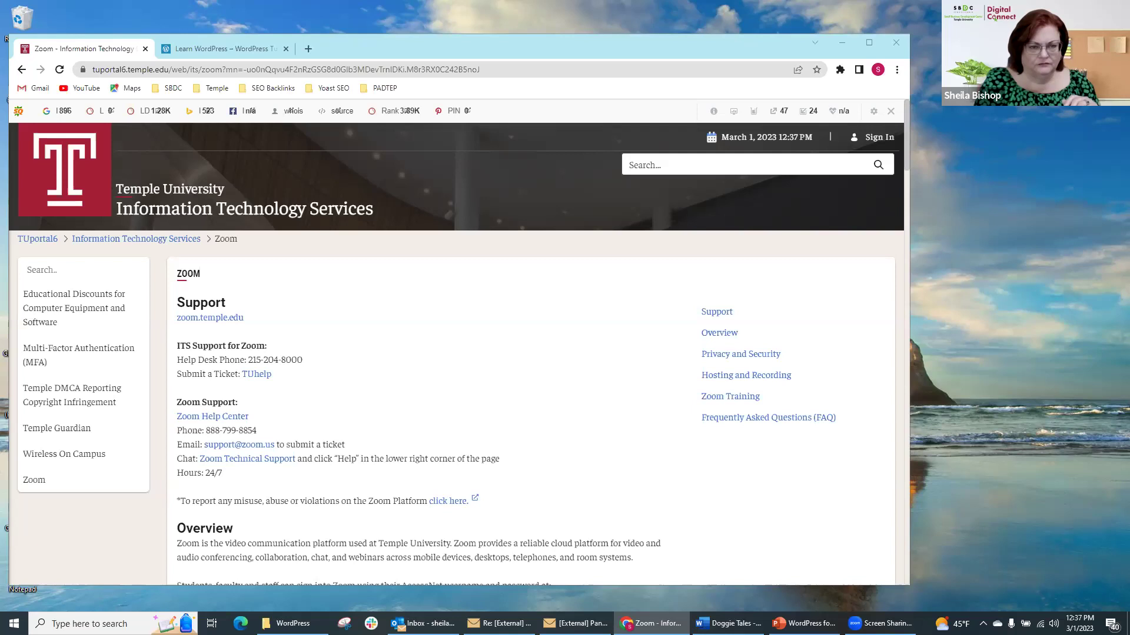
pyautogui.hotkey('alt', 'Tab')
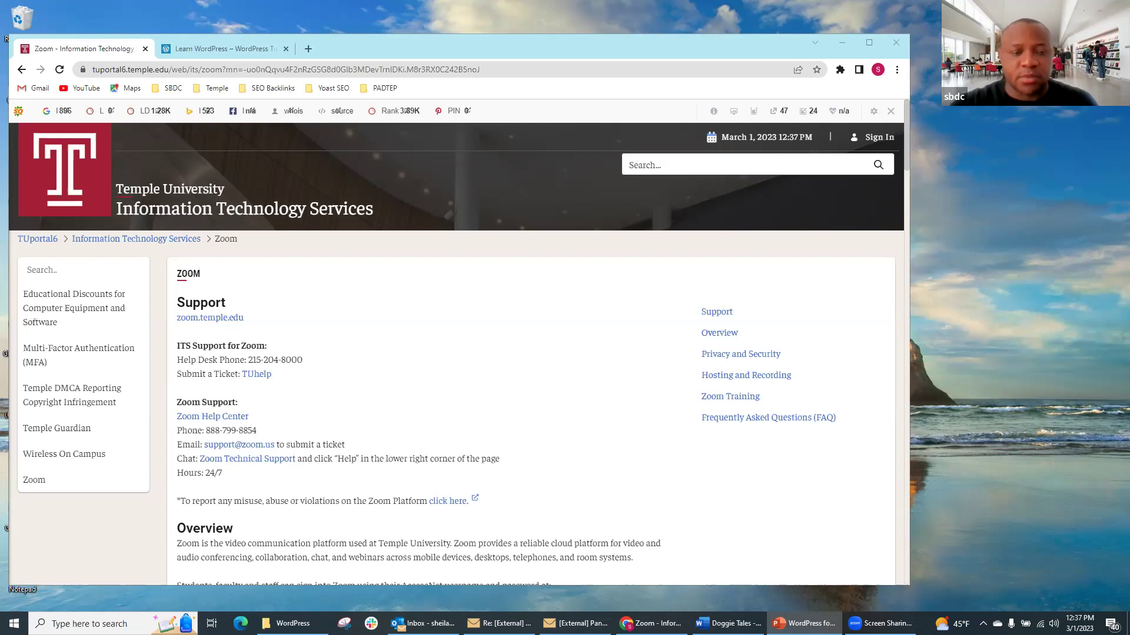
pyautogui.click(803, 624)
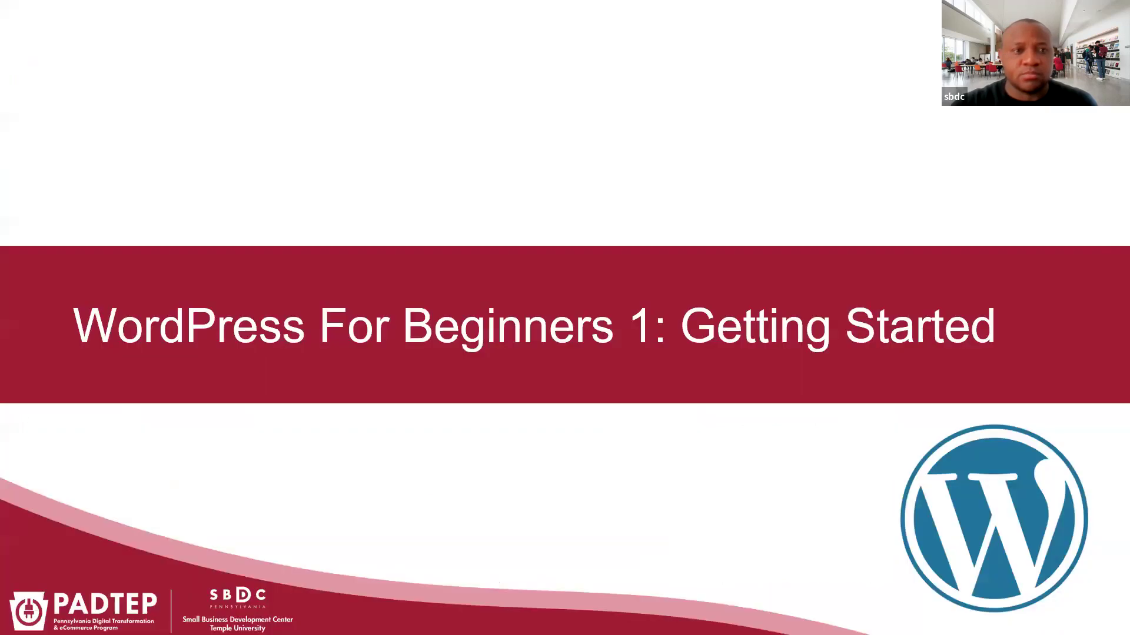
pyautogui.press('Right')
pyautogui.press('Right')
pyautogui.press('Right')
pyautogui.press('Right')
pyautogui.press('Right')
pyautogui.press('Right')
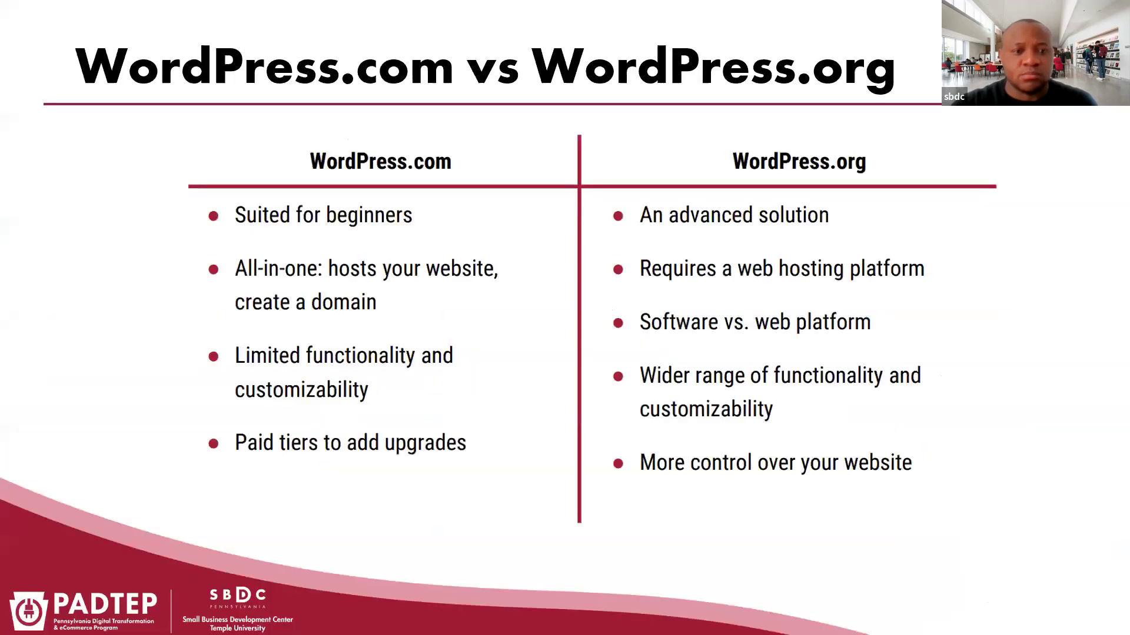
pyautogui.press('Right')
pyautogui.press('Right')
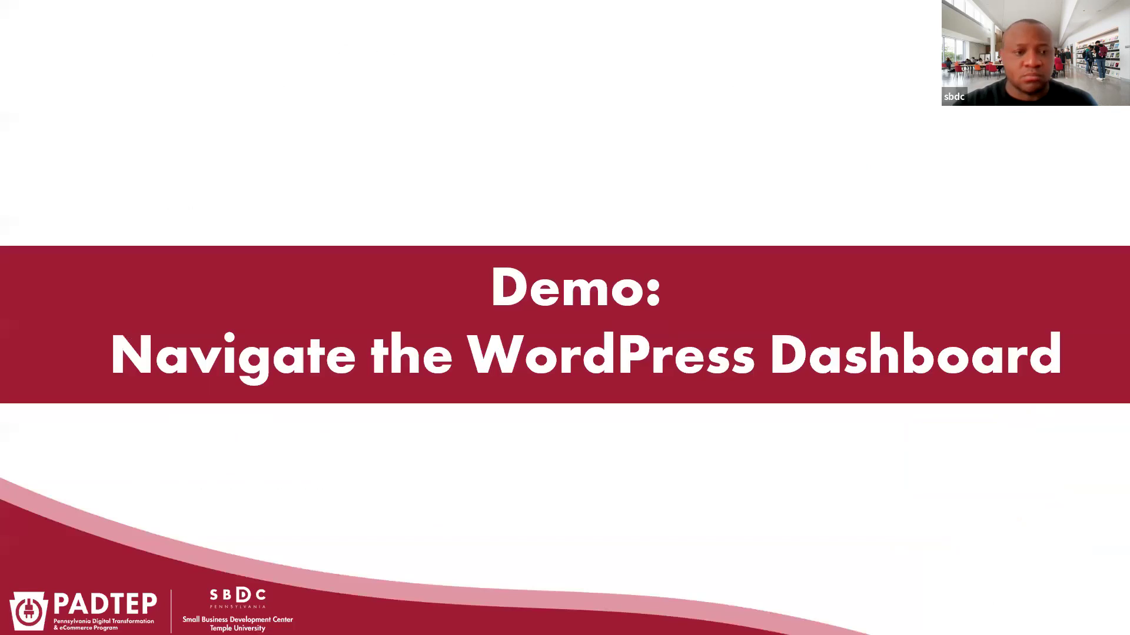
pyautogui.press('Right')
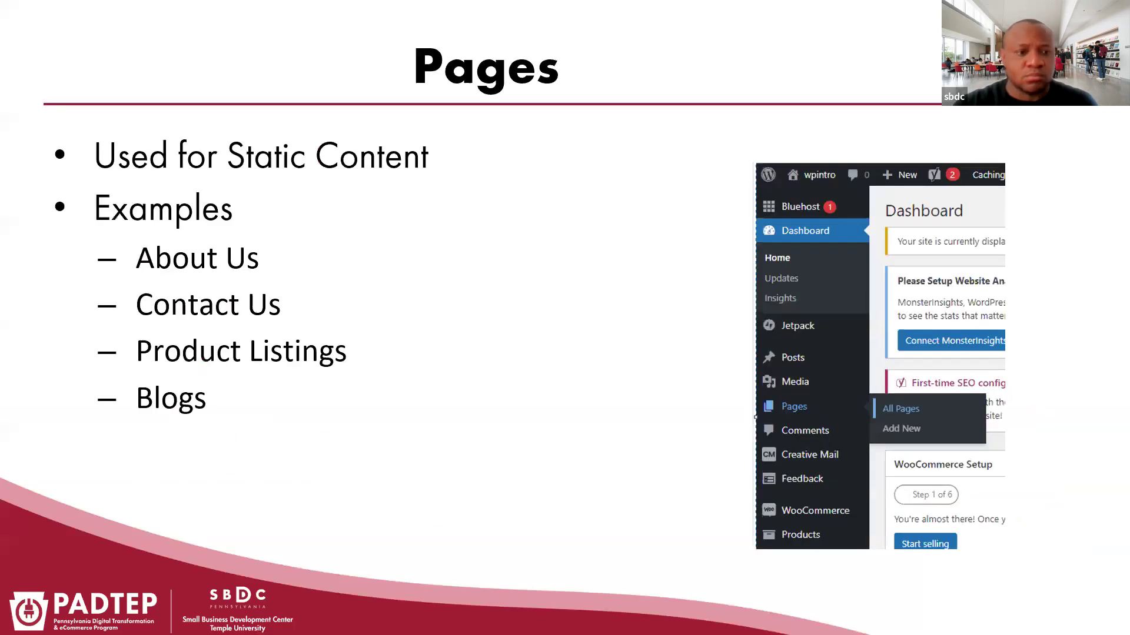